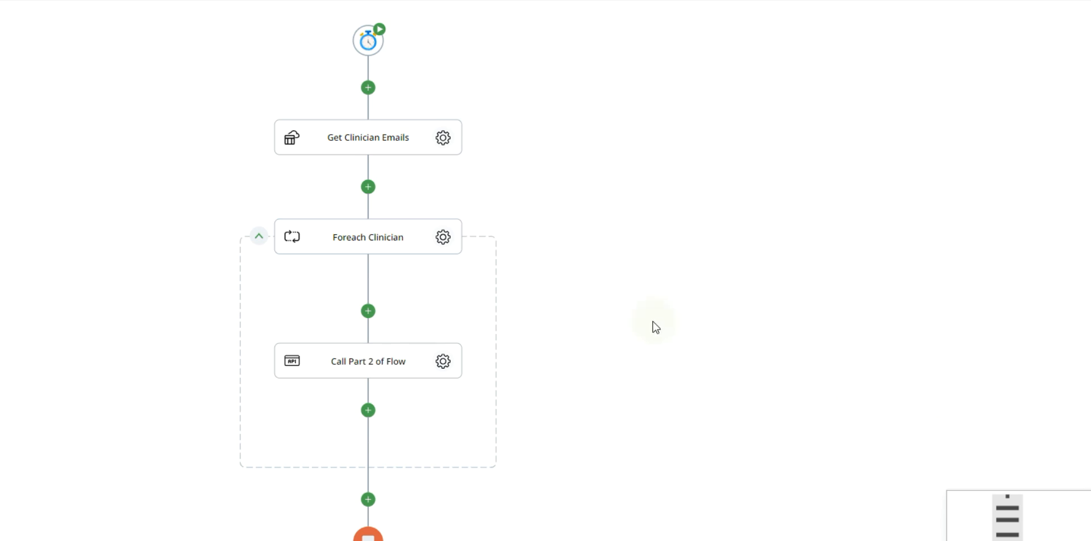
Inspect the Foreach Clinician loop's collection setting and expand the Get Clinician Emails result among its available tokens
click(445, 239)
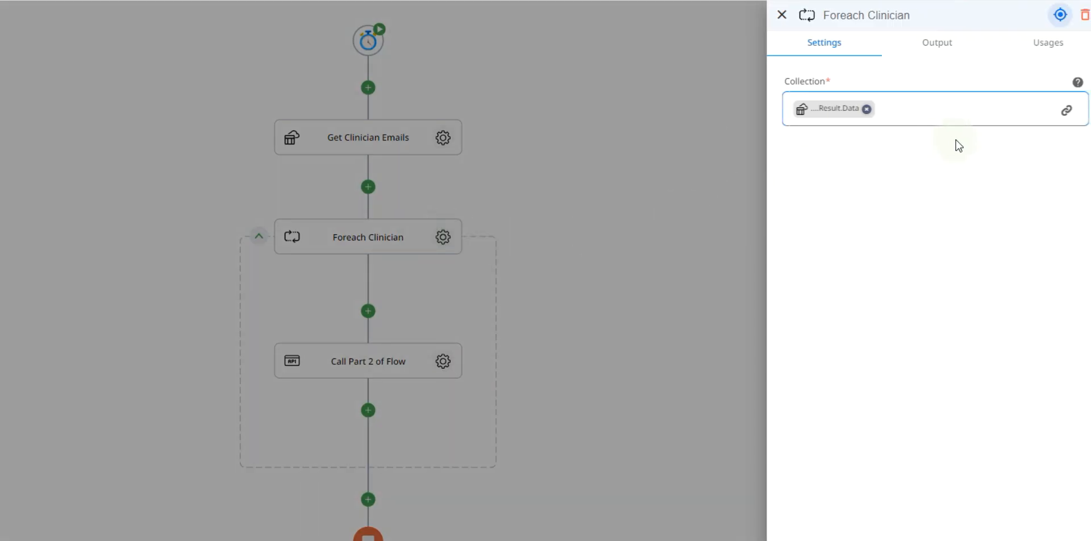
click(1066, 110)
click(746, 85)
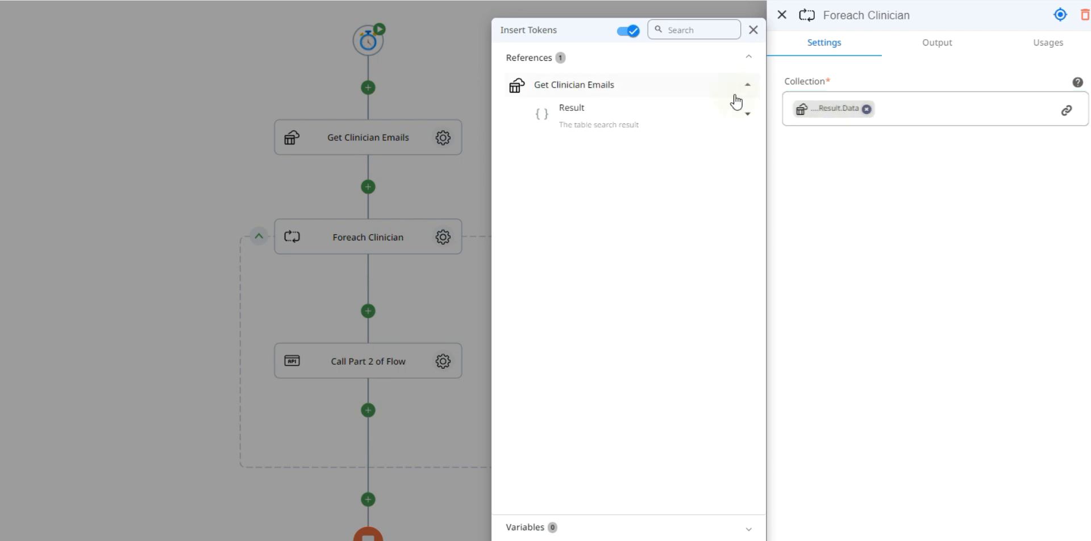
click(744, 116)
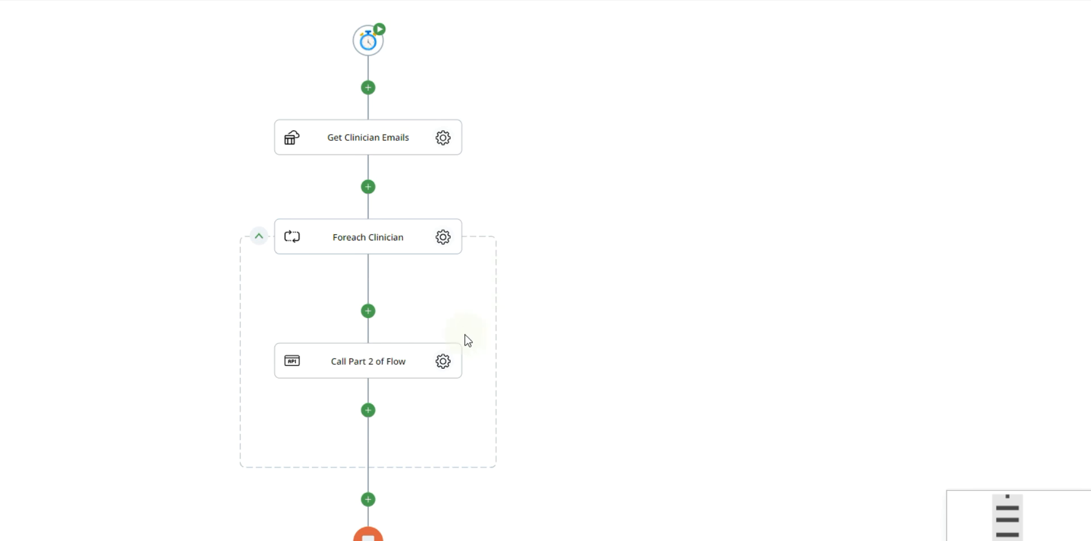
Review the HTTP request settings of Call Part 2 of Flow, from the API URL to the request body and content type
click(443, 362)
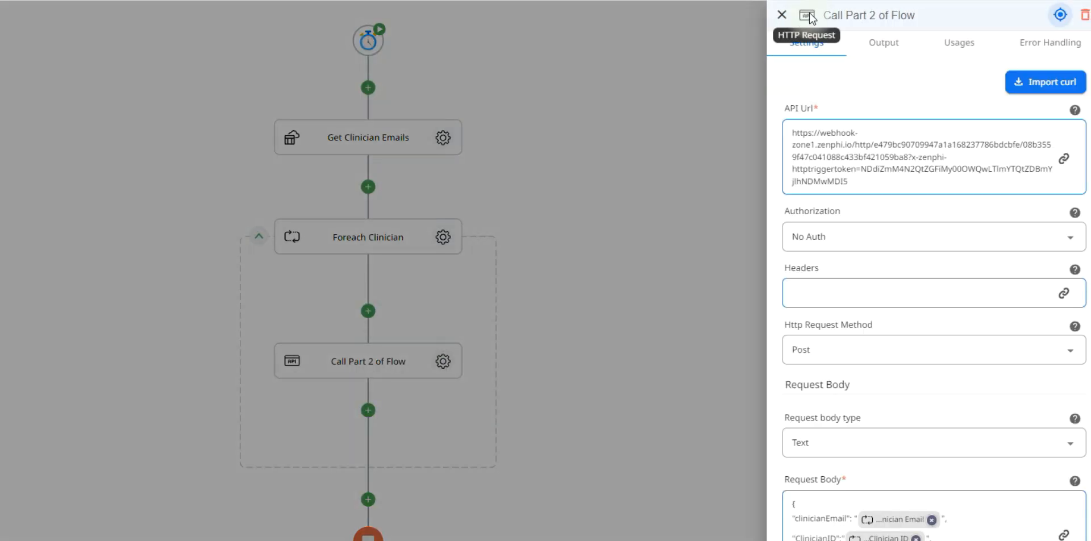
click(847, 172)
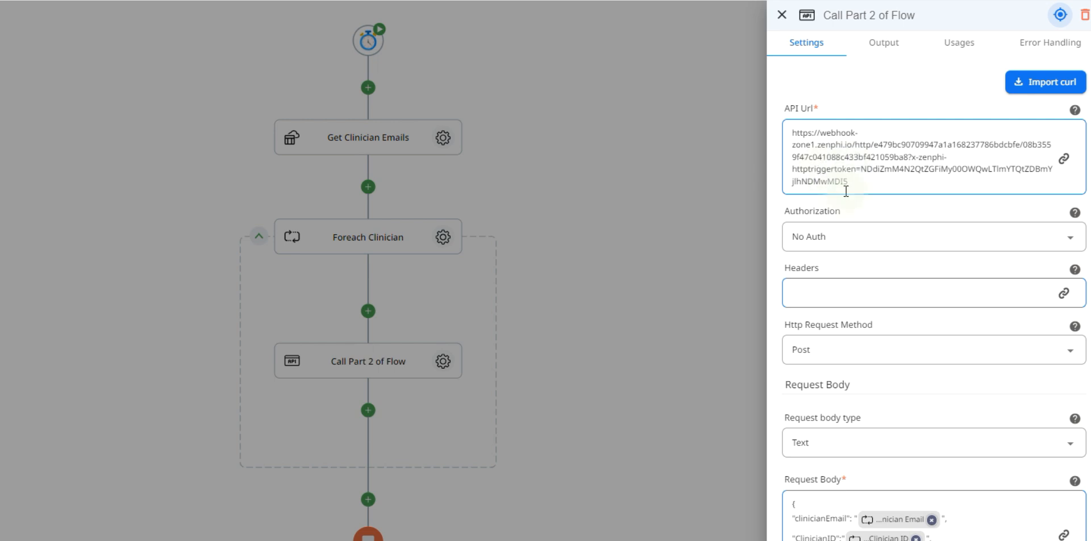
scroll(934, 284, down, 2)
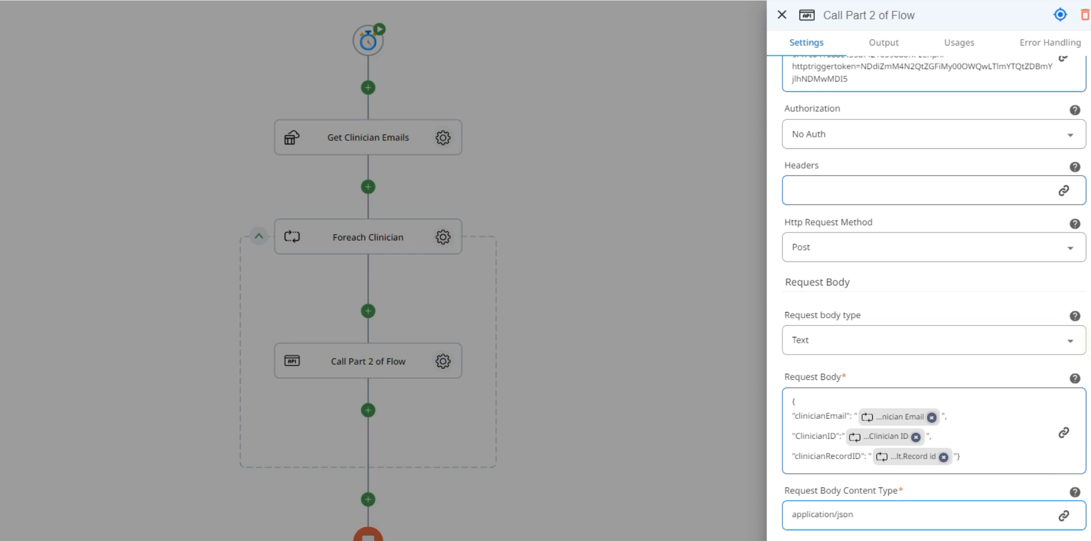
scroll(1017, 399, down, 1)
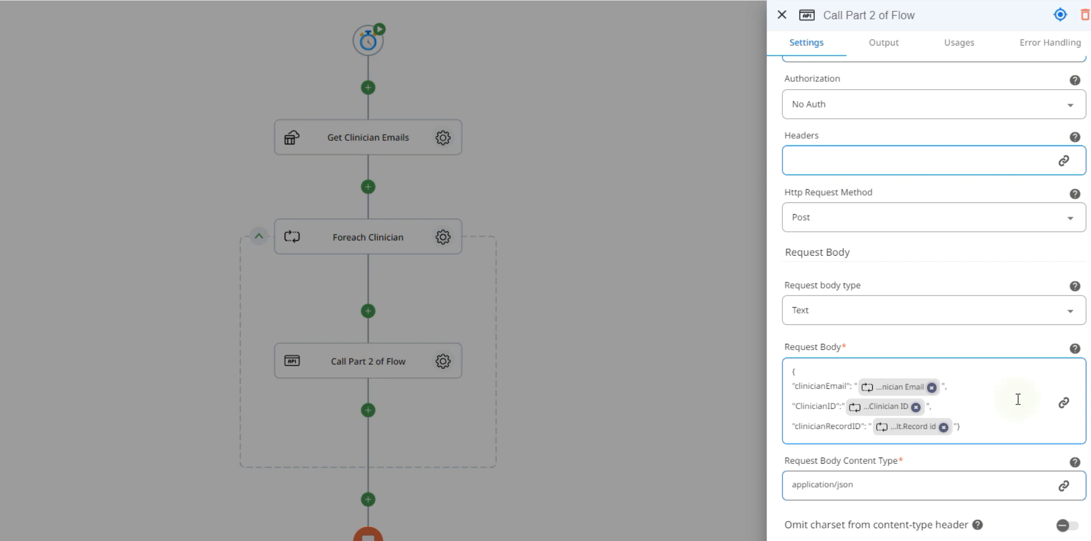
Examine the Foreach Clinician result tokens available for the request body, and close the token list to review the body
click(1063, 402)
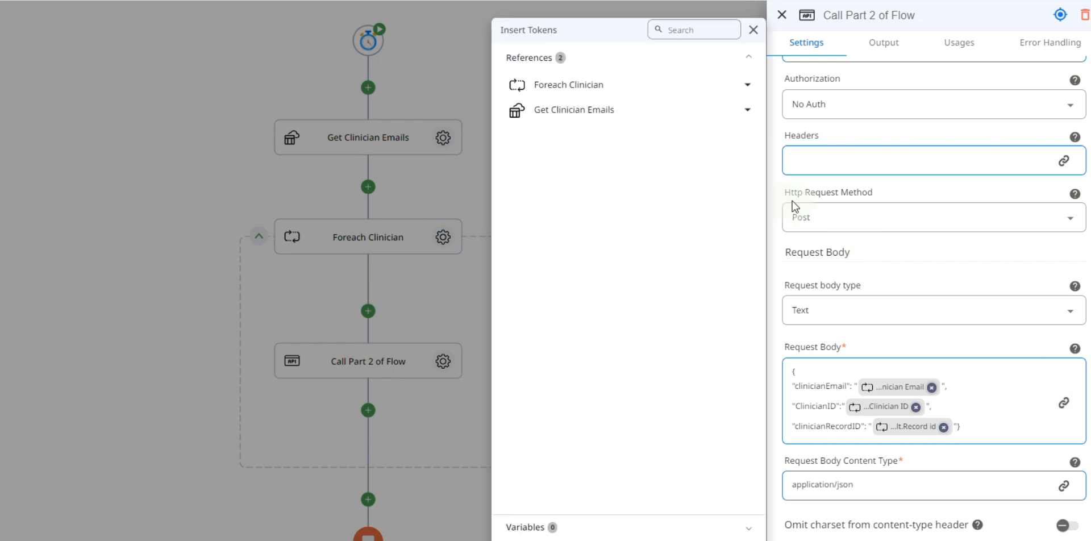
click(647, 93)
click(648, 111)
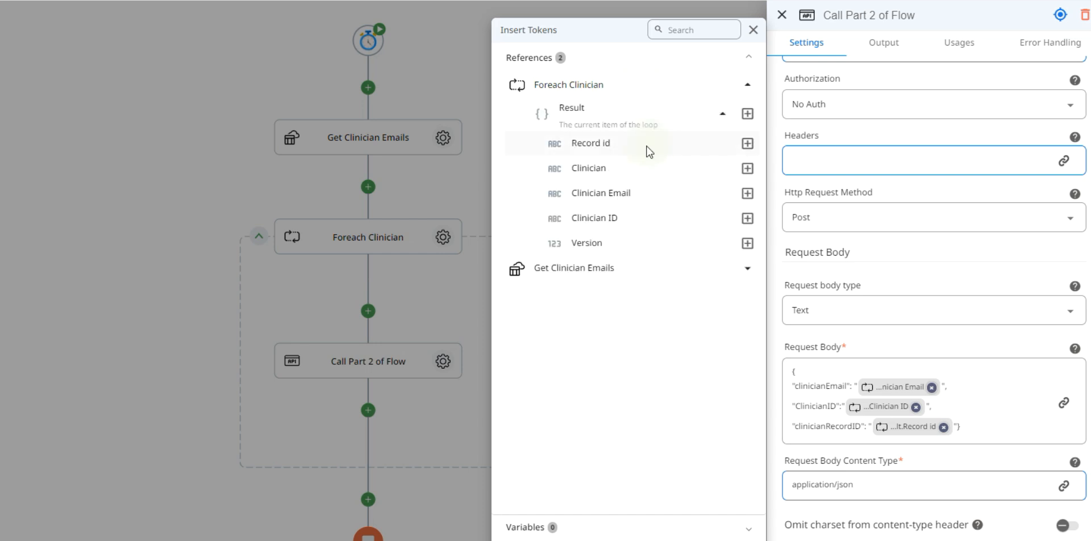
click(833, 130)
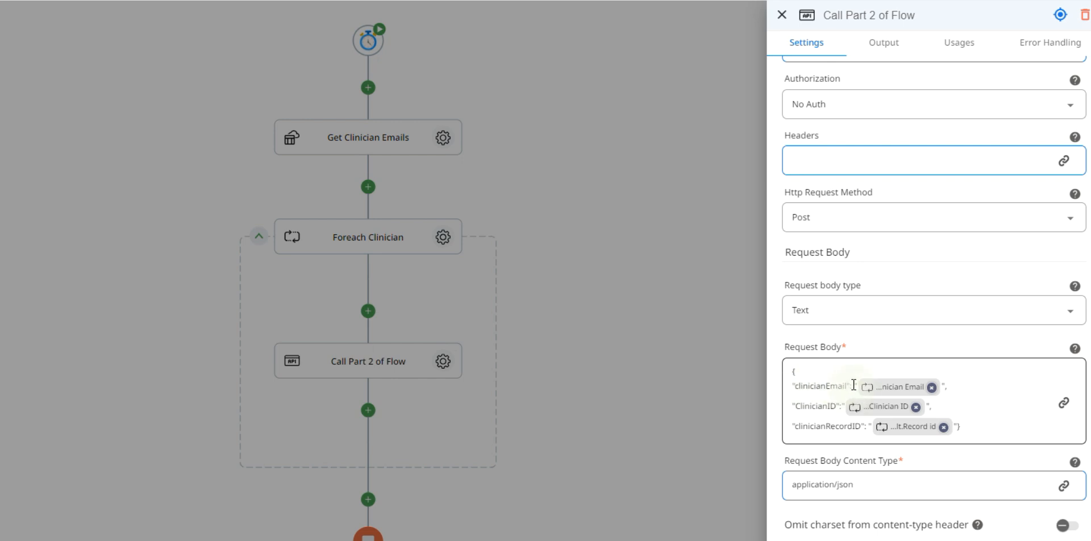
mouse_move(896, 386)
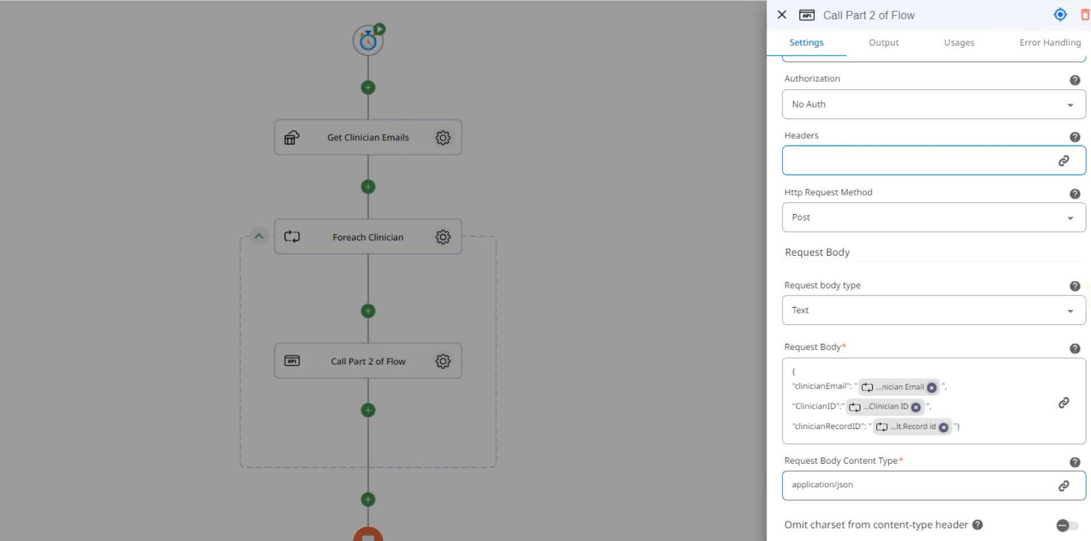
scroll(934, 293, down, 1)
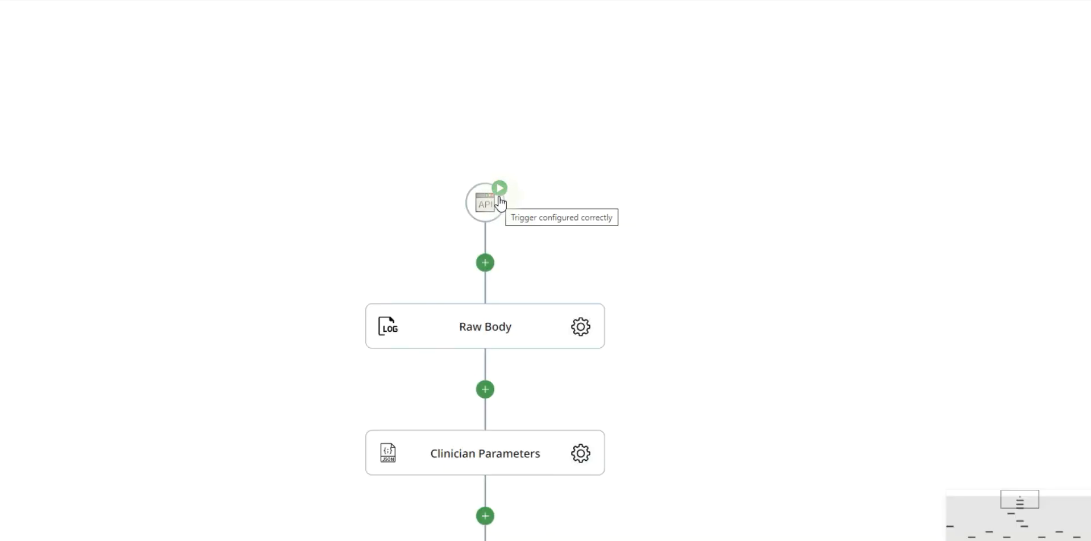
Copy the Http Trigger's URL including the authorization token and return to the API Url of Call Part 2 of Flow
click(499, 201)
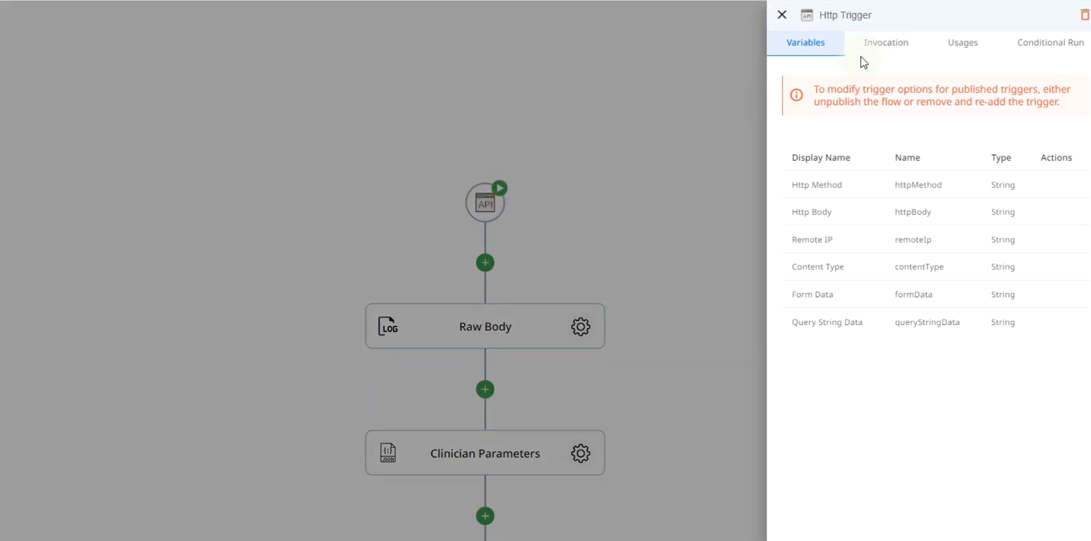
click(866, 53)
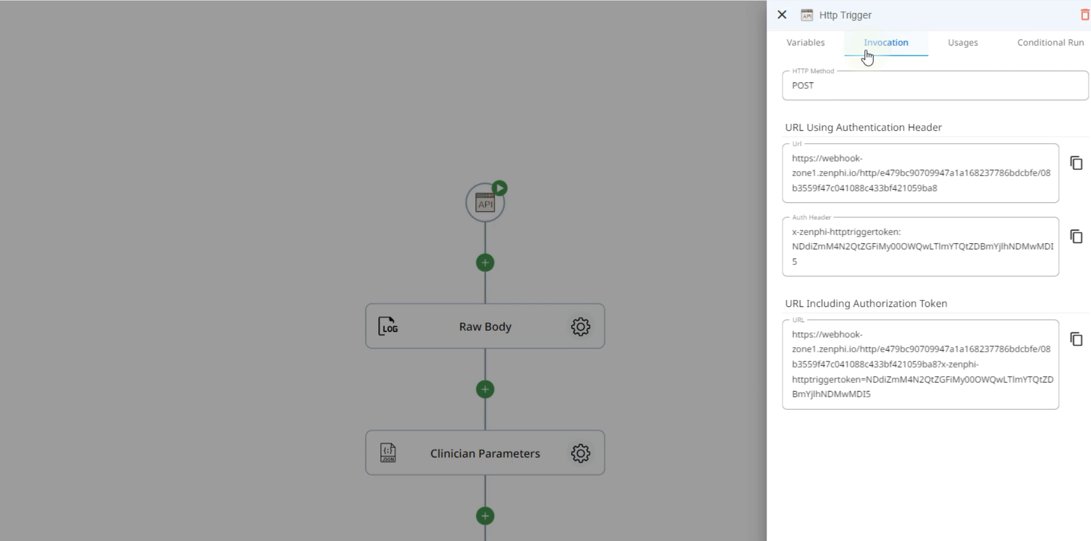
click(1078, 340)
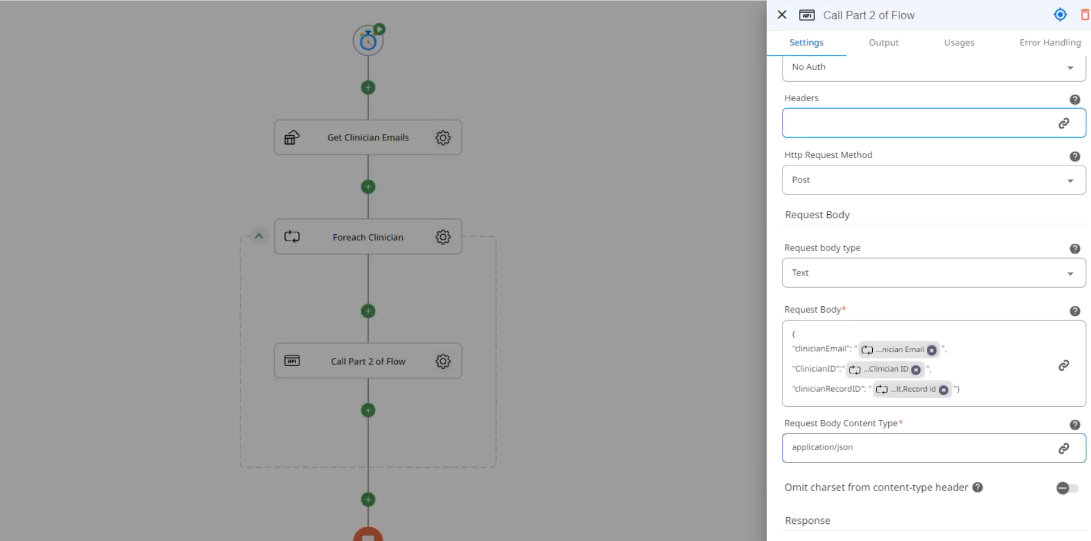
scroll(934, 284, up, 3)
click(847, 161)
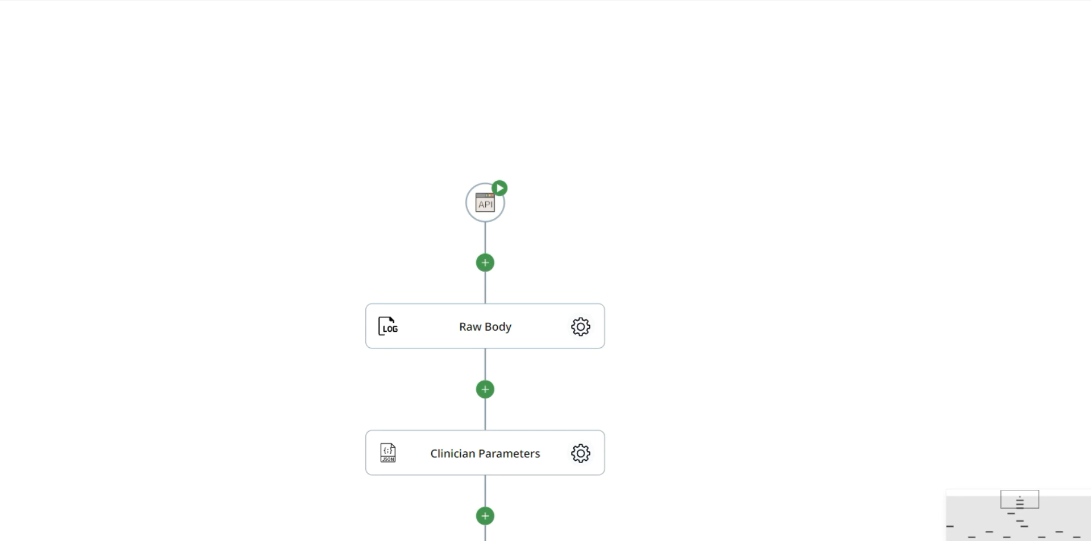
Inspect the Raw Body log action's message and the Http Trigger tokens available for it, and close its settings
click(588, 328)
mouse_move(818, 102)
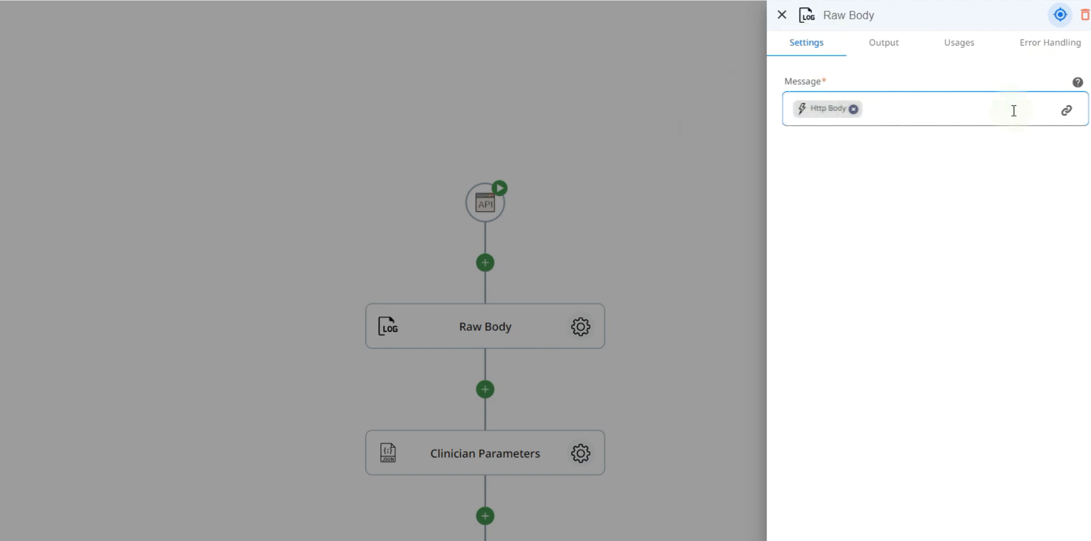
click(1066, 110)
click(625, 81)
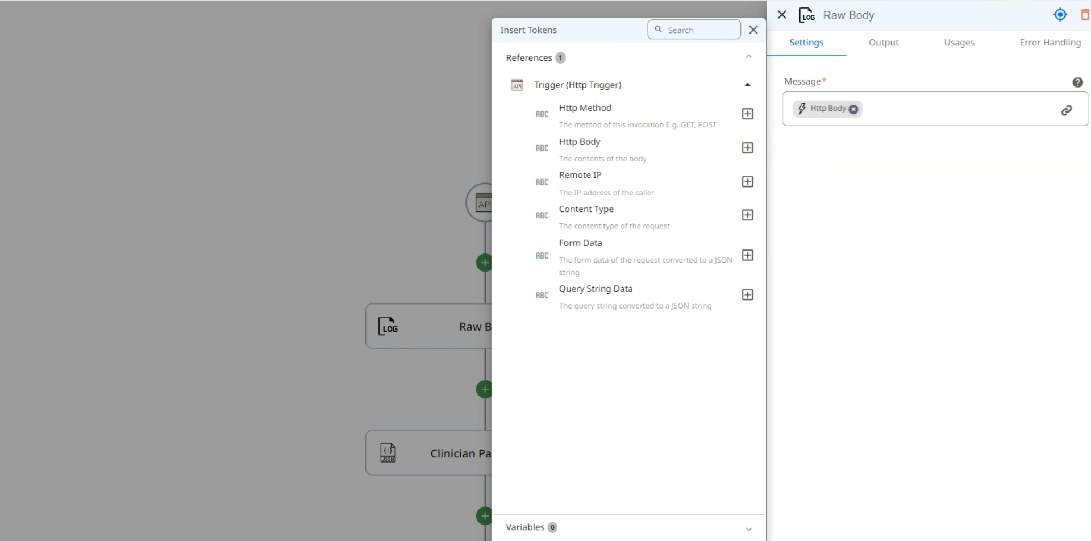
click(781, 15)
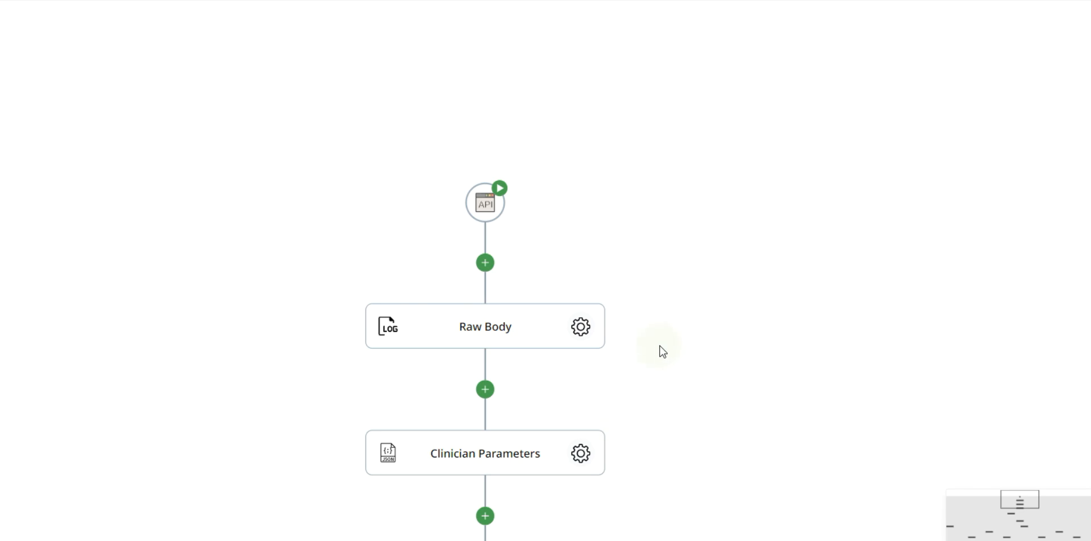
Inspect the JSON input of the Clinician Parameters action and the Http Trigger tokens available for it
click(580, 453)
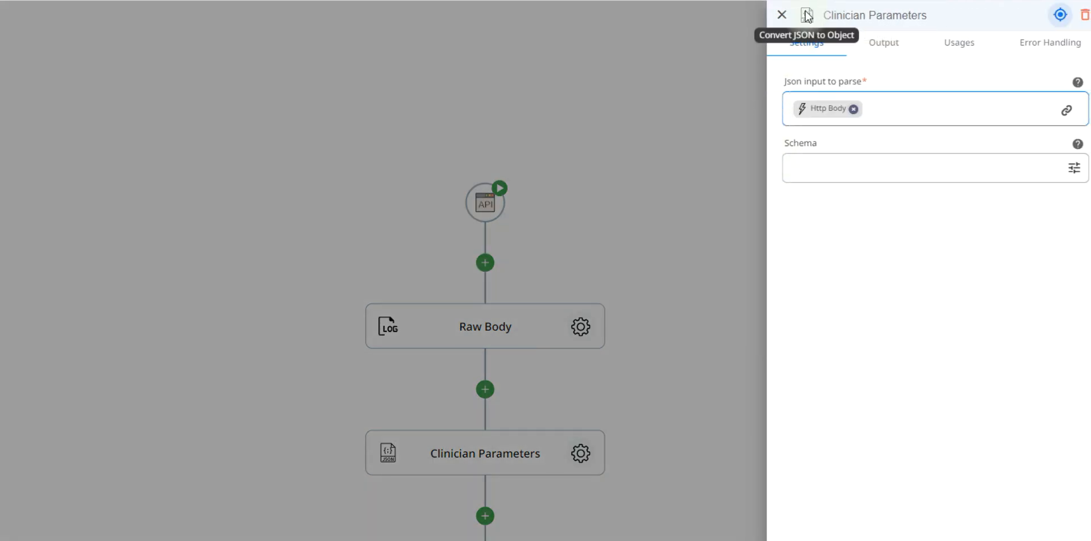
click(1066, 111)
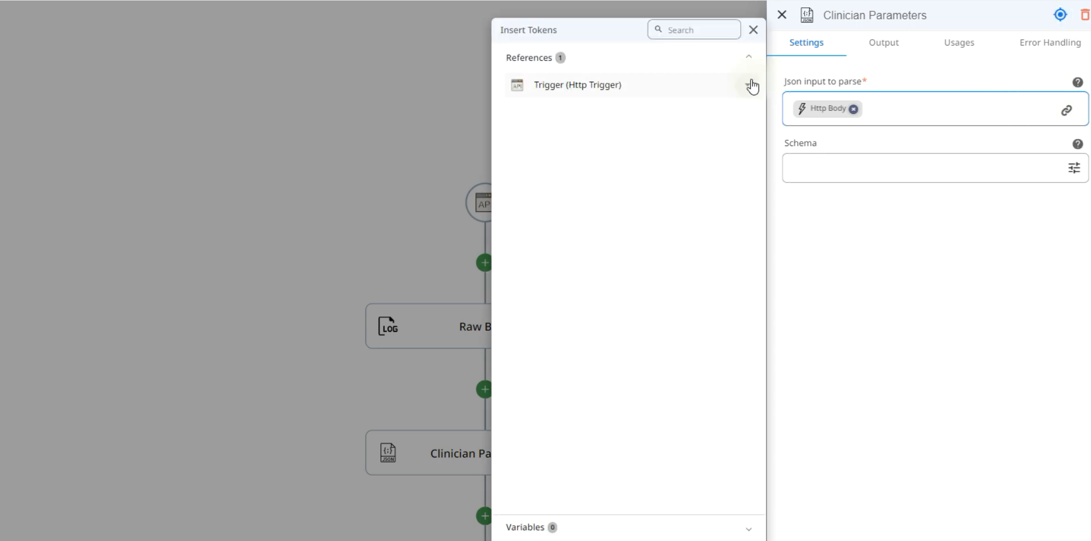
click(735, 86)
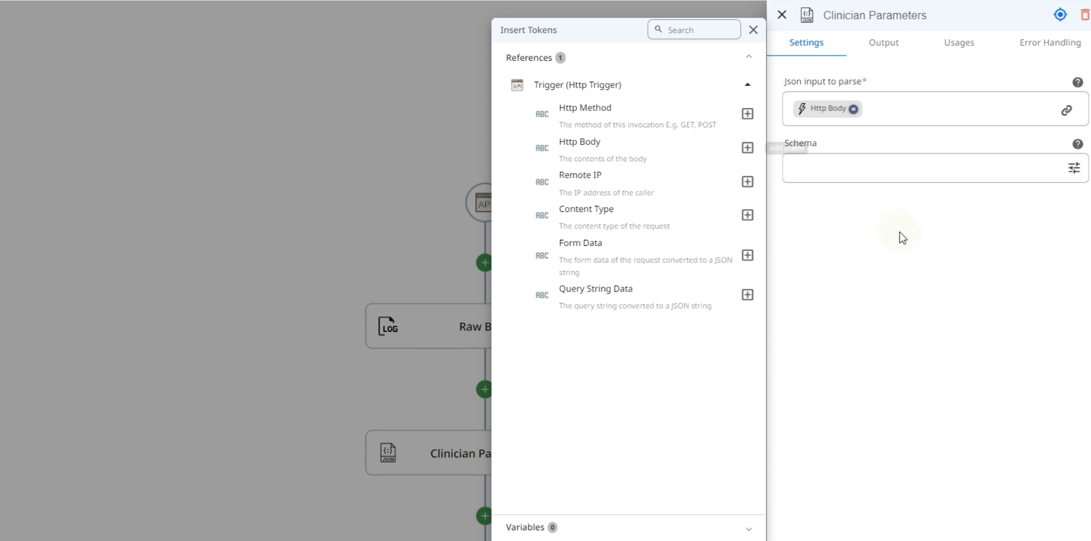
click(912, 236)
Open the JSON schema of Clinician Parameters and examine its property names, types and titles
click(1041, 169)
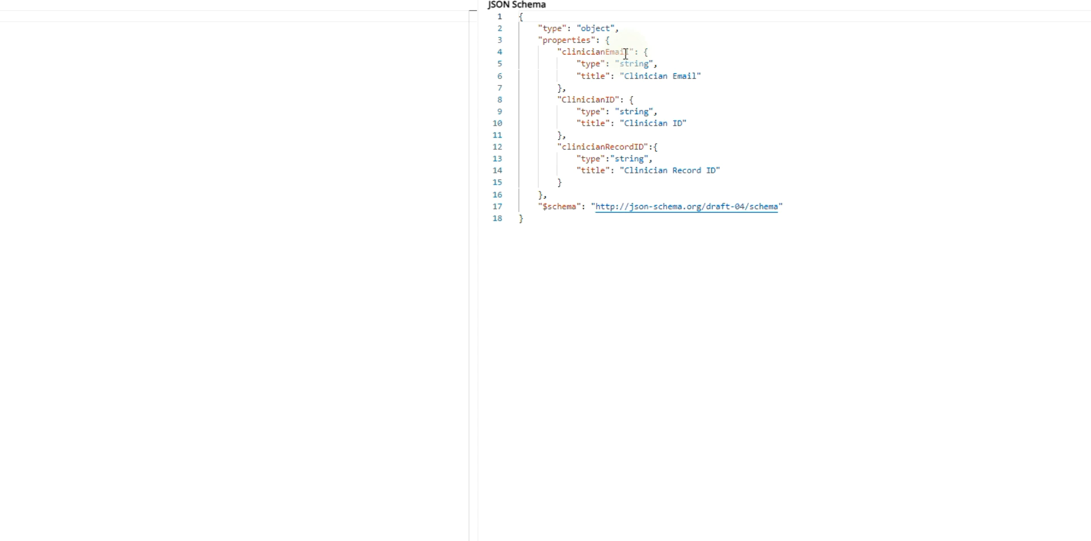
mouse_move(600, 60)
mouse_move(639, 66)
mouse_move(689, 78)
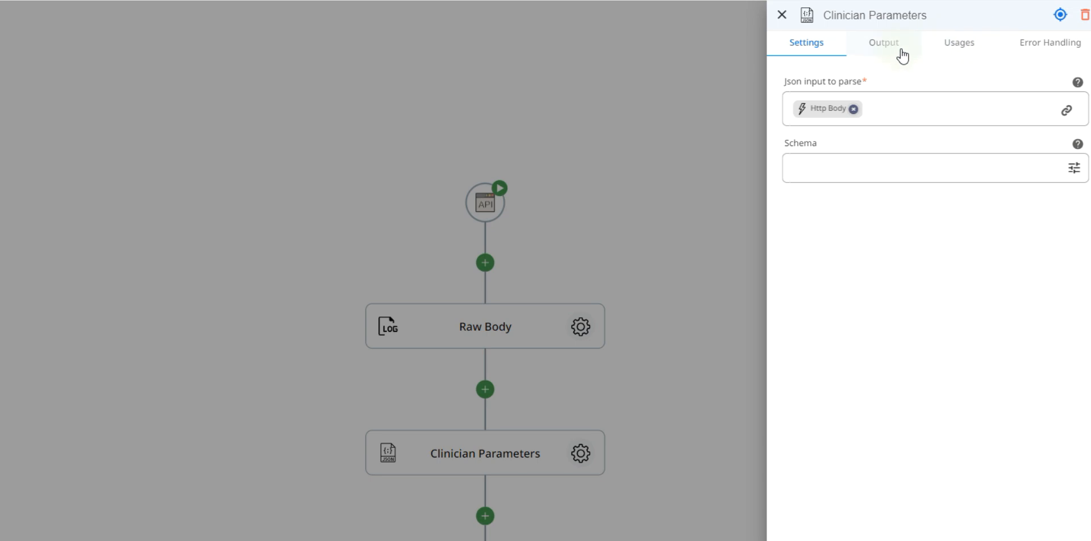
Compare the parsed result fields in the Clinician Parameters output with the property titles in its JSON schema
click(895, 54)
click(901, 79)
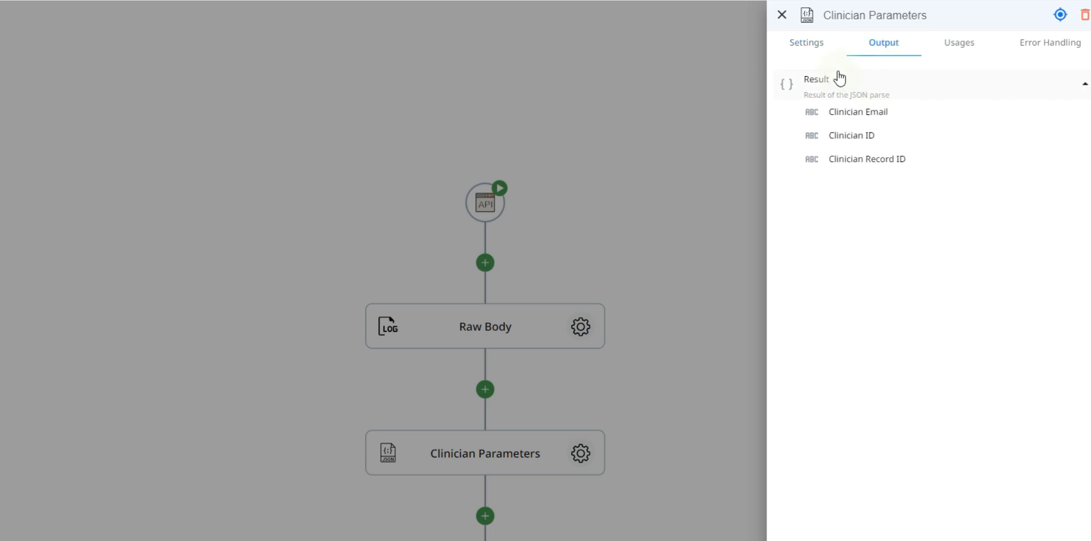
click(821, 54)
click(1071, 167)
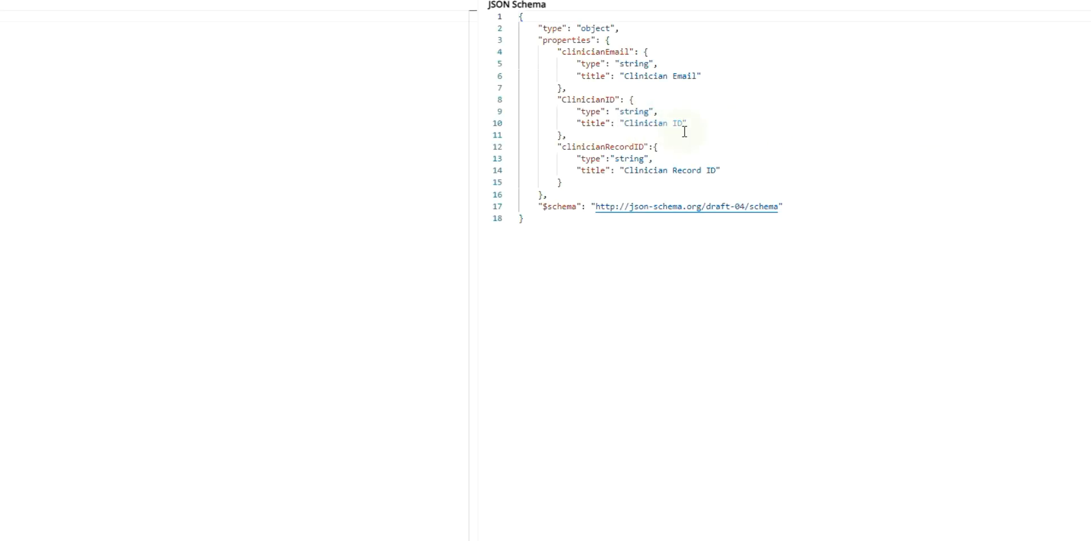